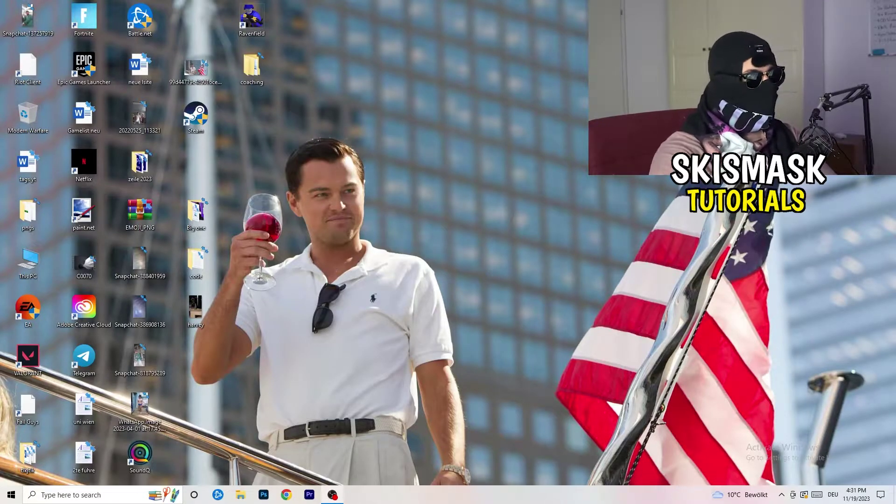
- Launch NVIDIA Control Panel from the desktop right-click menu
{"action": "right_click", "coordinate": [481, 167]}
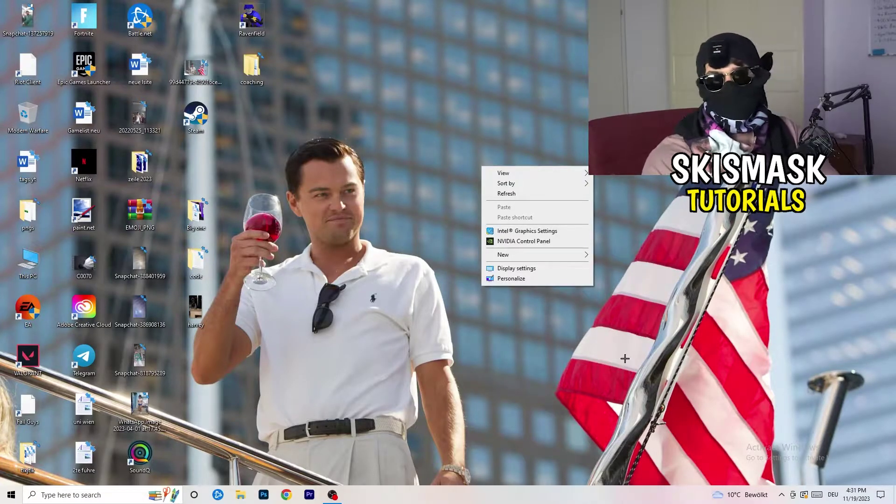
{"action": "left_click", "coordinate": [518, 241]}
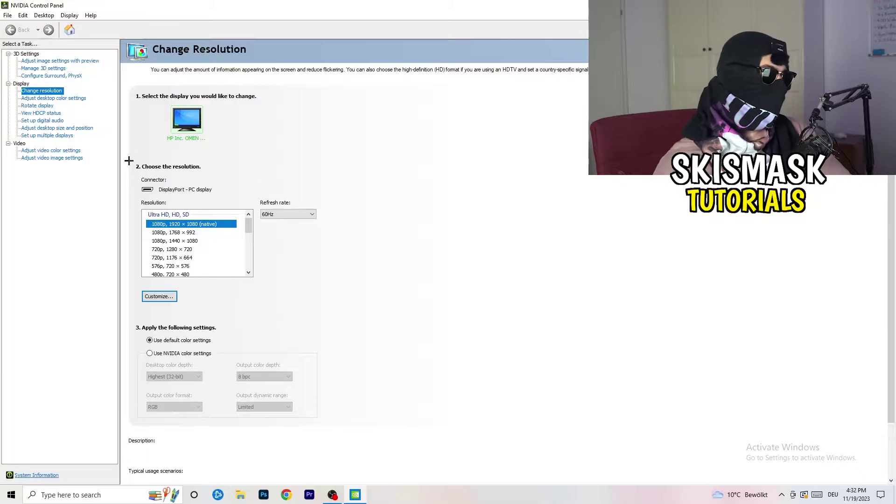
{"action": "left_click", "coordinate": [161, 296]}
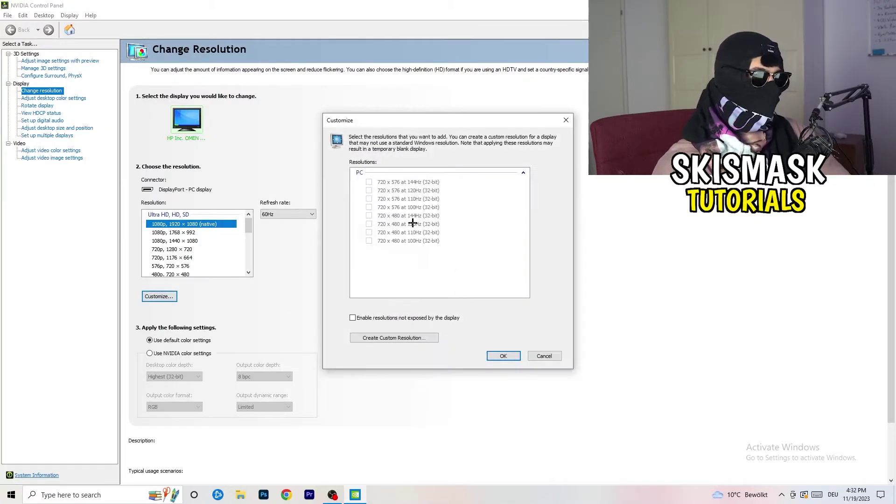
{"action": "left_click", "coordinate": [411, 337]}
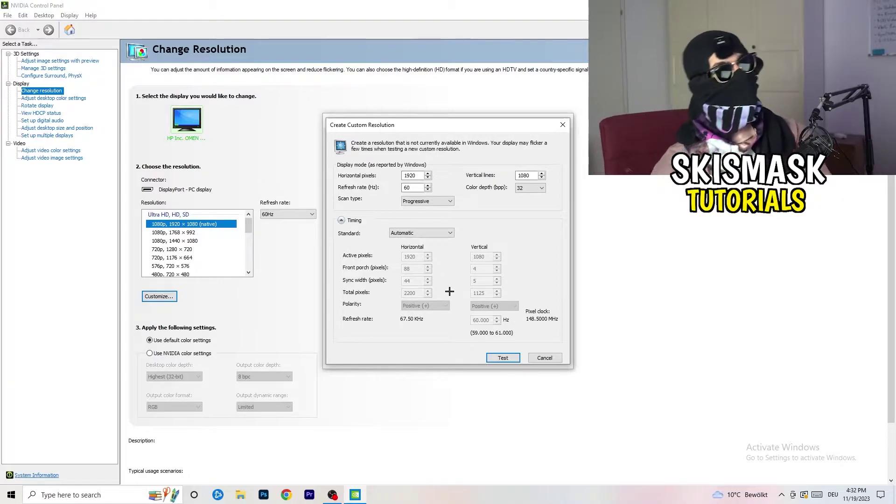
{"action": "double_click", "coordinate": [411, 175]}
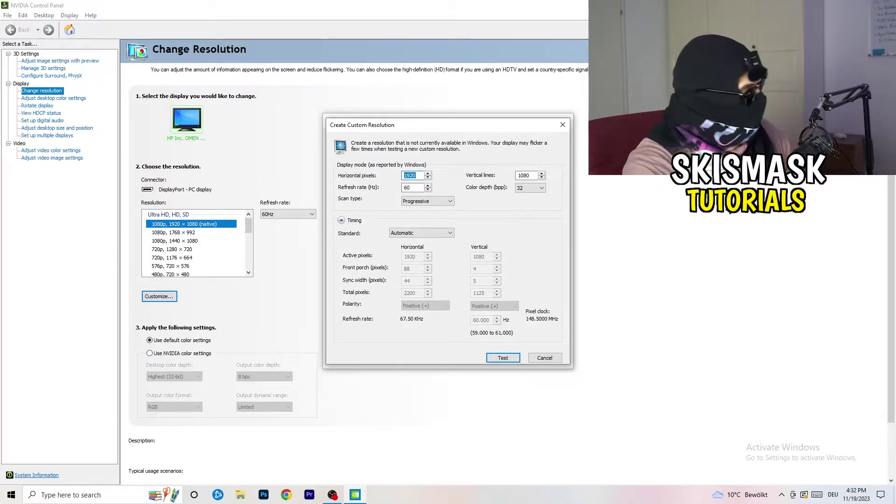
{"action": "type", "text": "1140"}
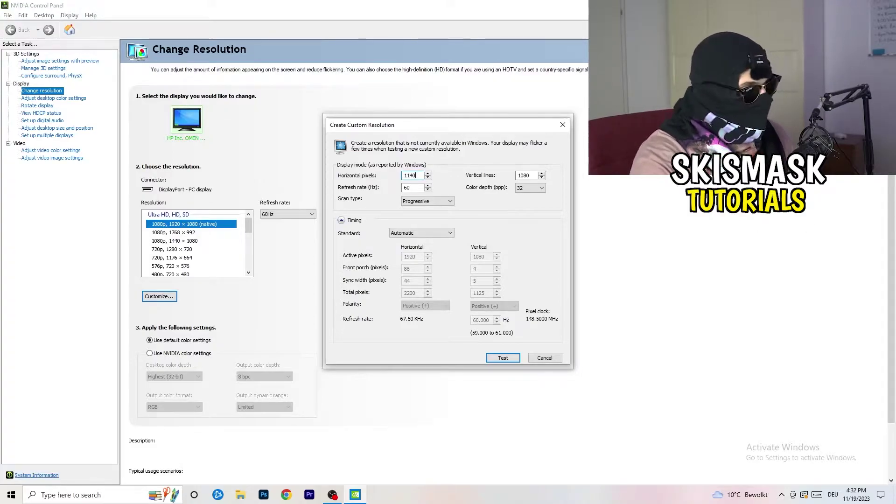
{"action": "key", "text": "BackSpace"}
{"action": "key", "text": "BackSpace"}
{"action": "key", "text": "BackSpace"}
{"action": "type", "text": "3"}
{"action": "key", "text": "BackSpace"}
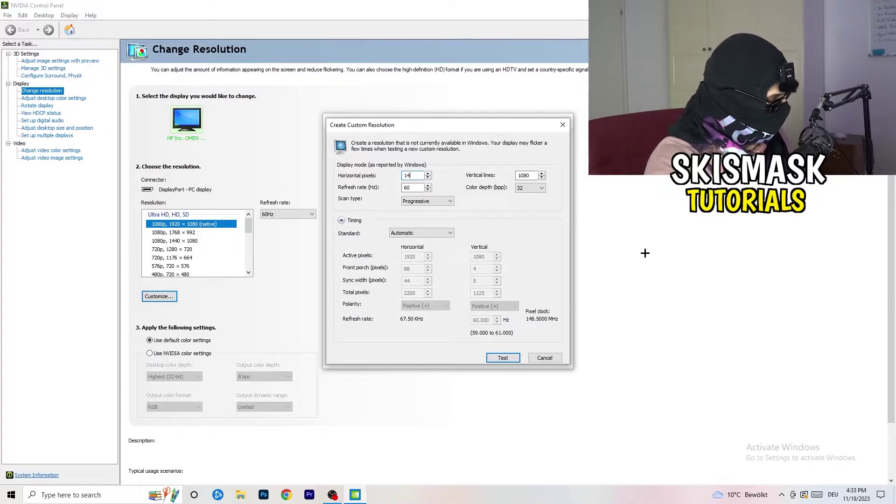
{"action": "type", "text": "440"}
{"action": "left_click", "coordinate": [528, 175]}
{"action": "key", "text": "BackSpace"}
{"action": "key", "text": "BackSpace"}
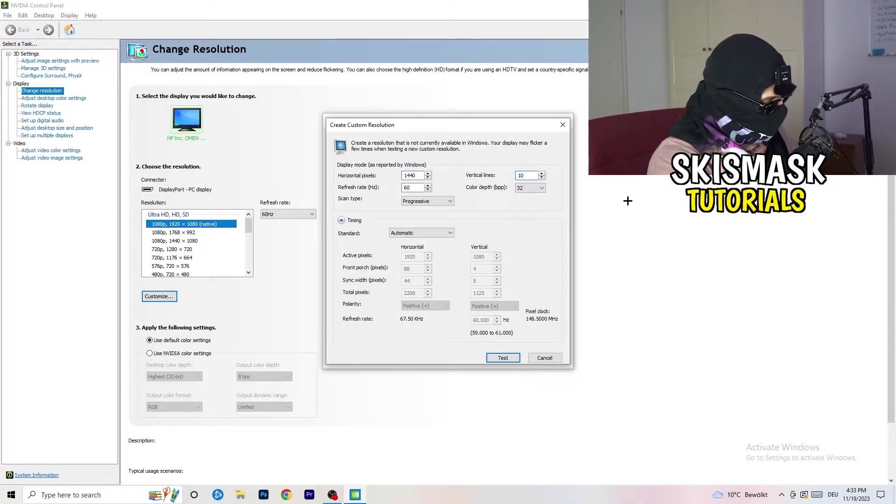
{"action": "type", "text": "40"}
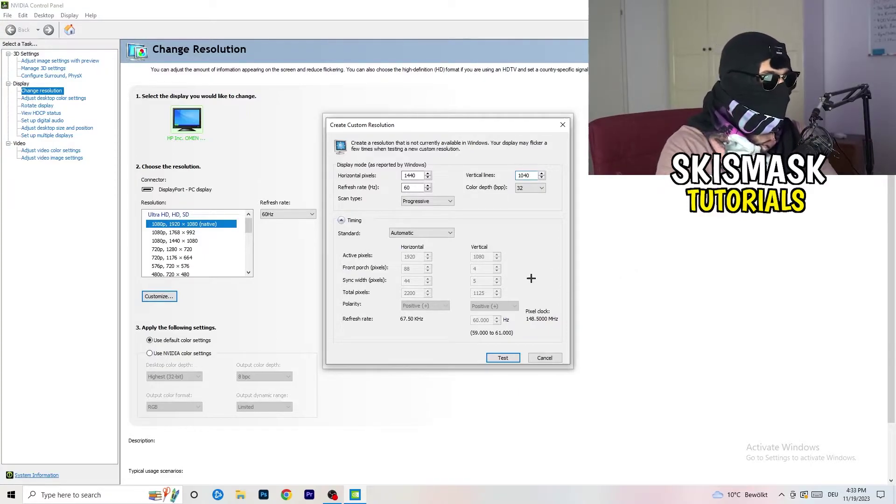
{"action": "left_click", "coordinate": [445, 202]}
{"action": "left_click", "coordinate": [491, 229]}
{"action": "left_click", "coordinate": [433, 233]}
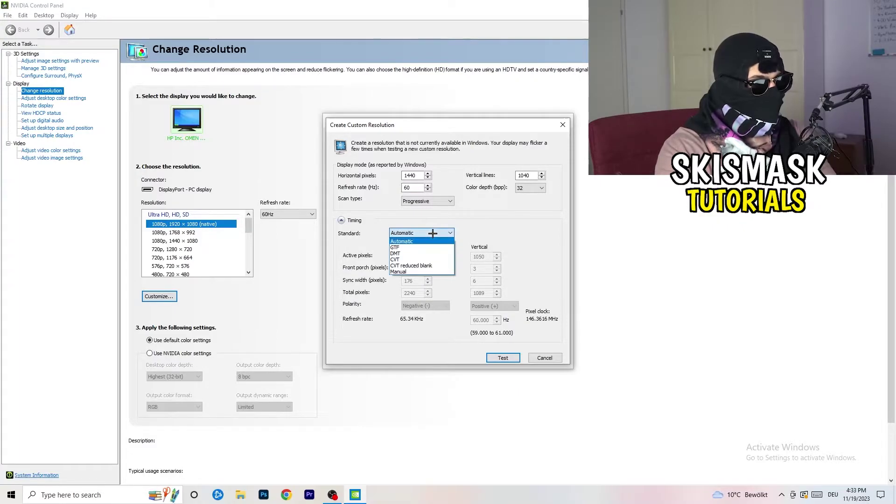
{"action": "left_click", "coordinate": [492, 240]}
{"action": "left_click", "coordinate": [420, 234]}
{"action": "left_click", "coordinate": [524, 232]}
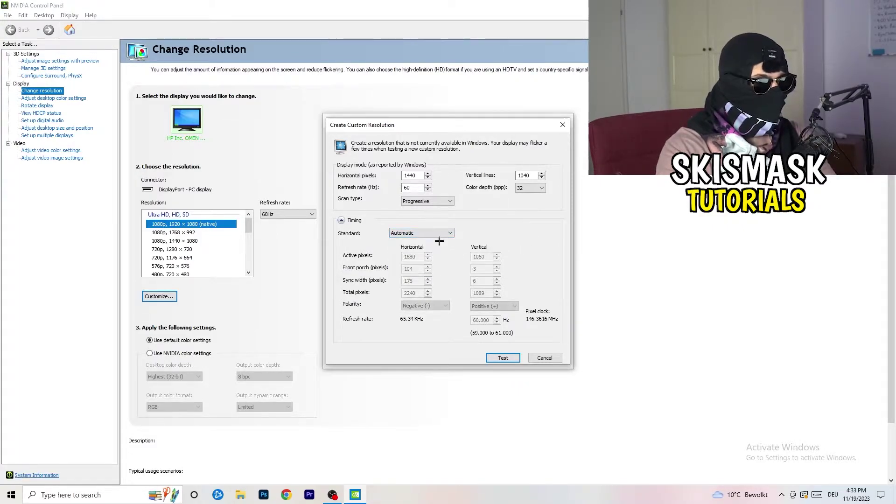
{"action": "left_click", "coordinate": [419, 234]}
{"action": "left_click", "coordinate": [419, 281]}
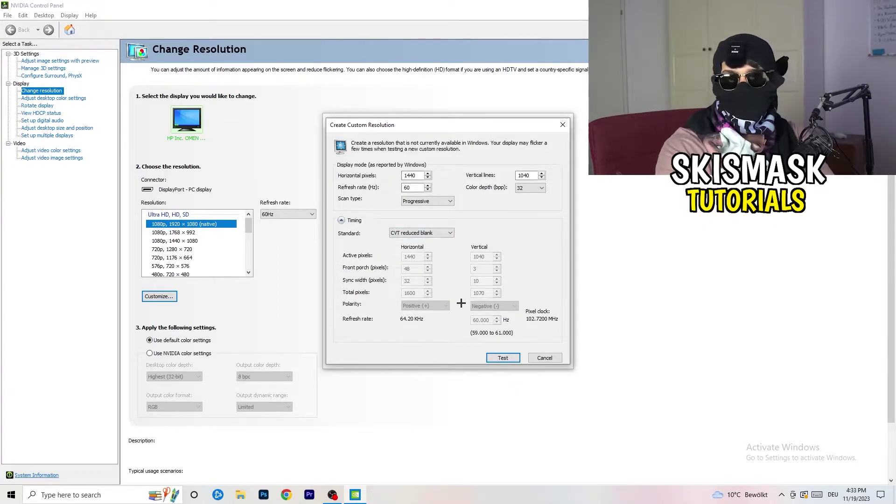
{"action": "double_click", "coordinate": [444, 234]}
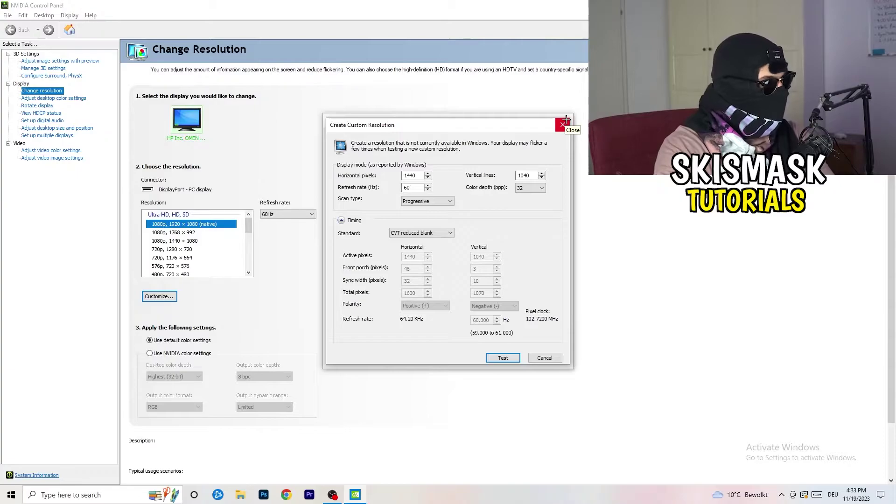
- Close the NVIDIA custom resolution windows untested and open Windows Settings from Start
{"action": "left_click", "coordinate": [565, 123]}
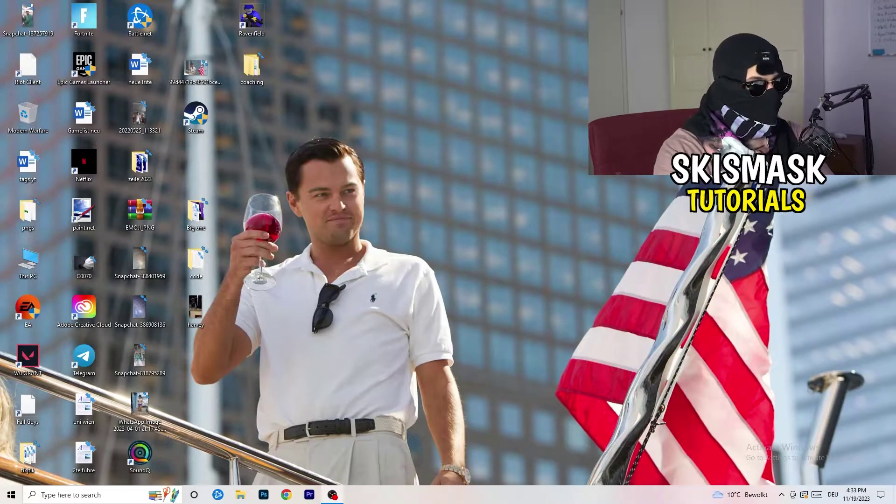
{"action": "left_click", "coordinate": [11, 494]}
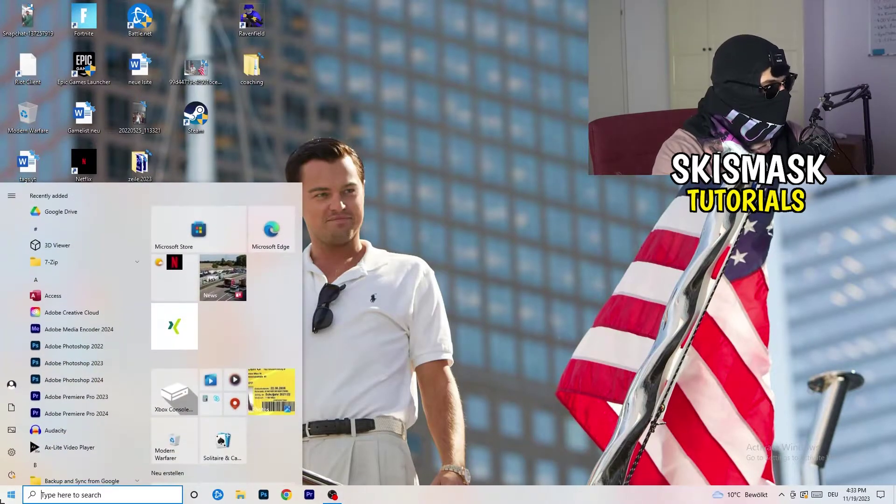
{"action": "left_click", "coordinate": [13, 451]}
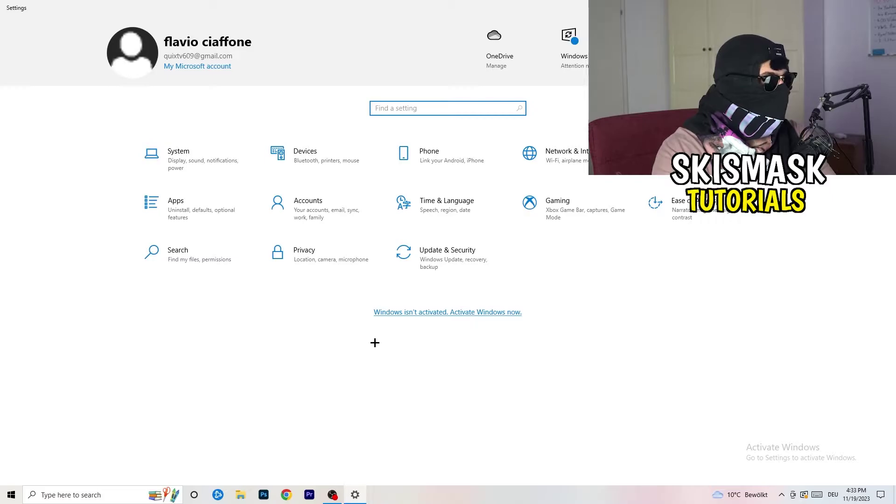
- Keep the Display page scale at 100% (Recommended) at 1920 × 1080, then return to Settings home
{"action": "left_click", "coordinate": [196, 171]}
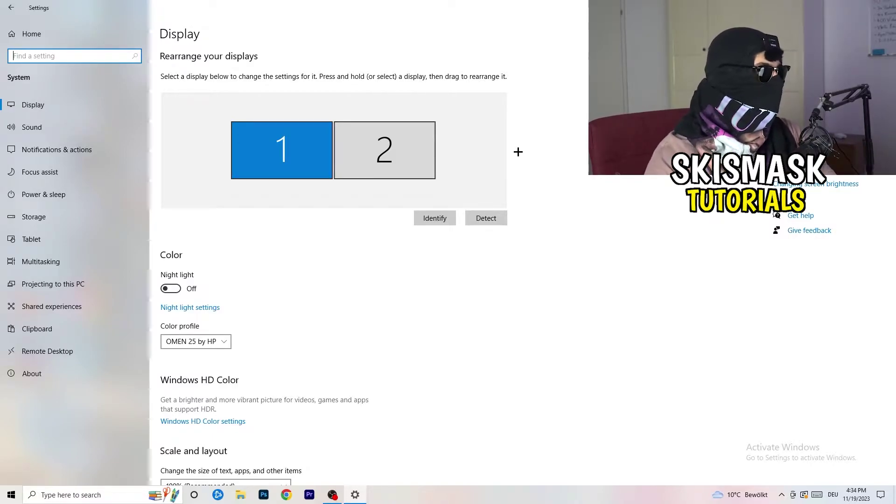
{"action": "scroll", "coordinate": [295, 228], "scroll_direction": "down", "scroll_amount": 3}
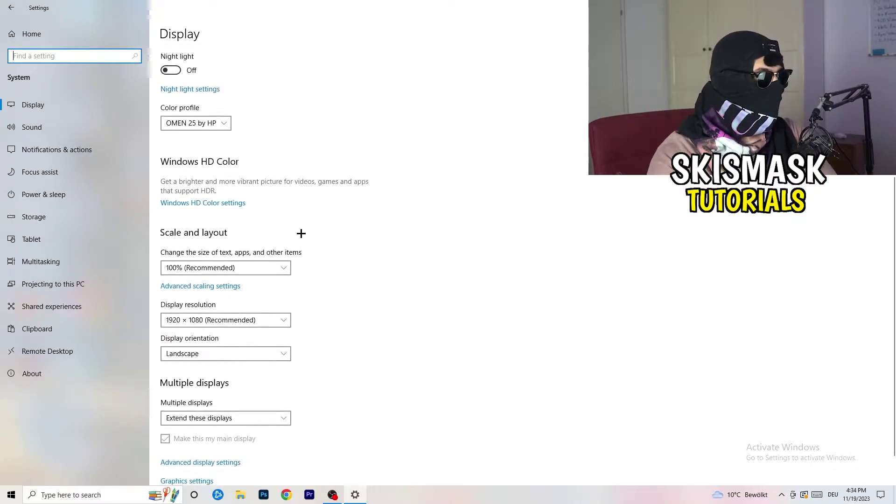
{"action": "left_click", "coordinate": [211, 124]}
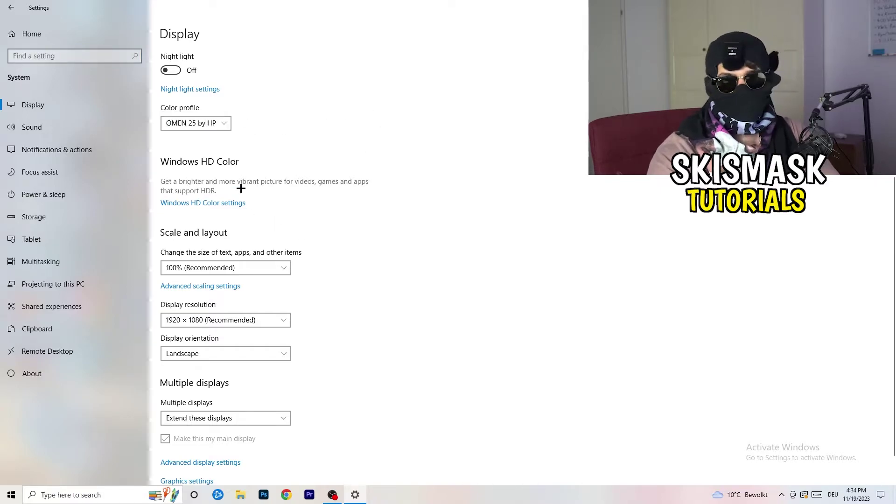
{"action": "scroll", "coordinate": [210, 199], "scroll_direction": "down", "scroll_amount": 1}
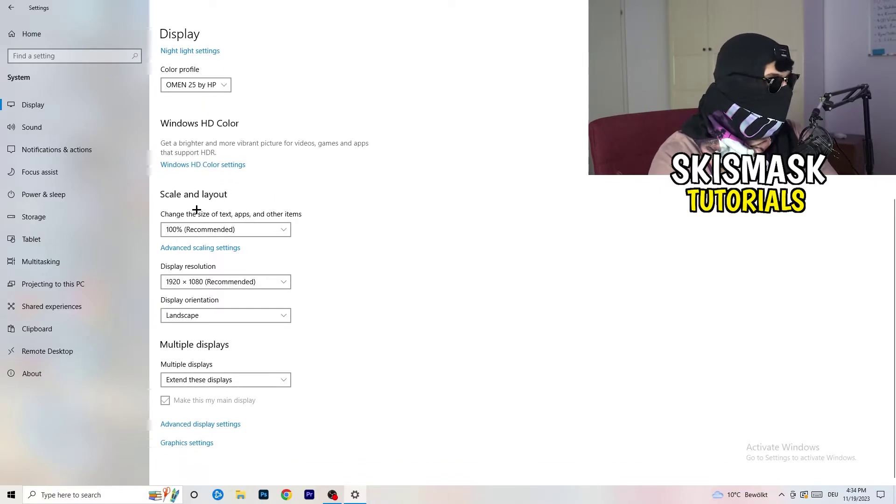
{"action": "left_click", "coordinate": [279, 229]}
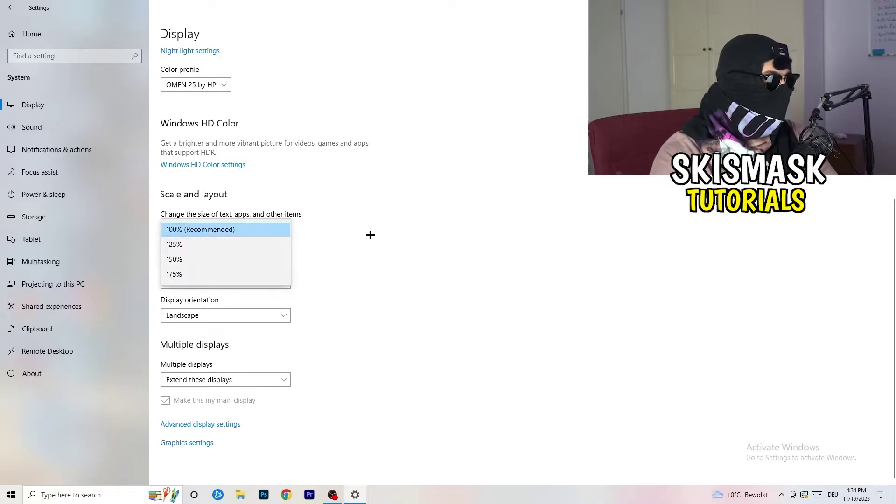
{"action": "left_click", "coordinate": [439, 220]}
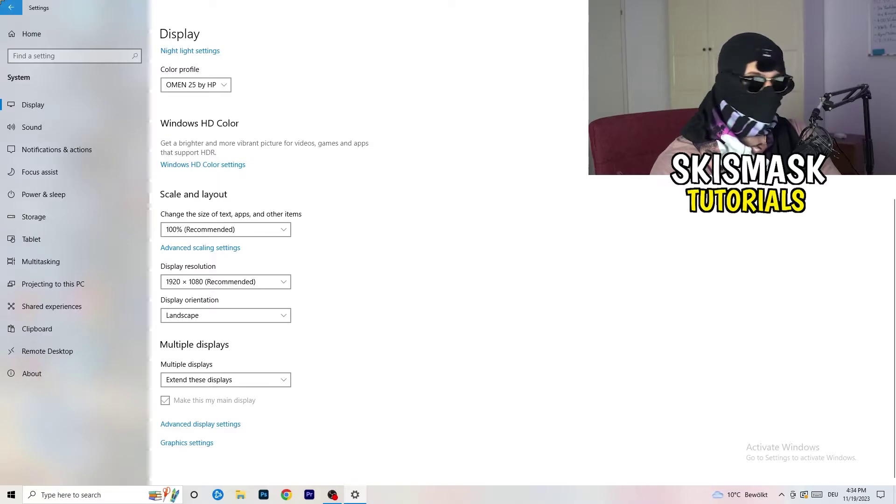
{"action": "left_click", "coordinate": [10, 7]}
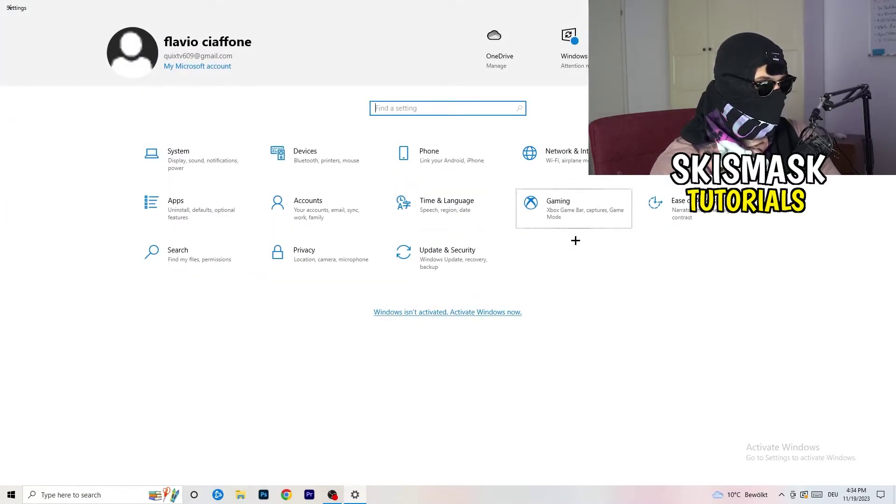
- Open the Gaming section of Windows Settings
{"action": "left_click", "coordinate": [581, 217]}
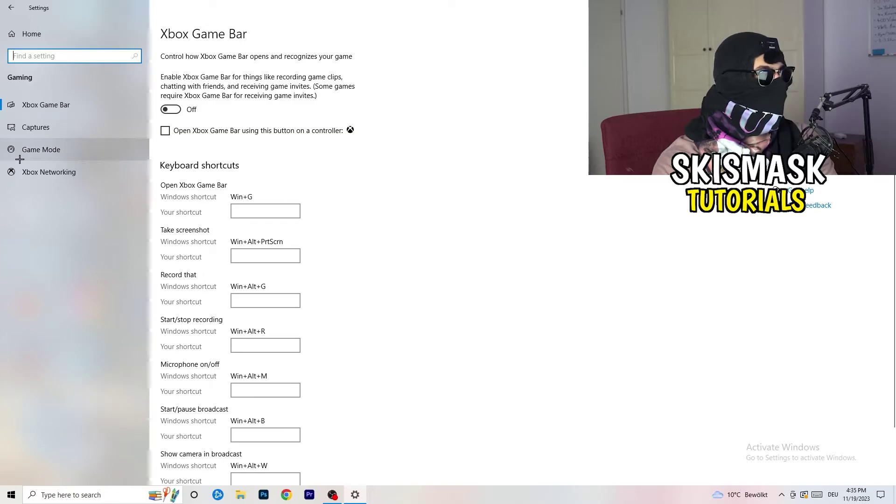
- Confirm Game Mode is On, then close Settings with Alt+F4
{"action": "left_click", "coordinate": [64, 148]}
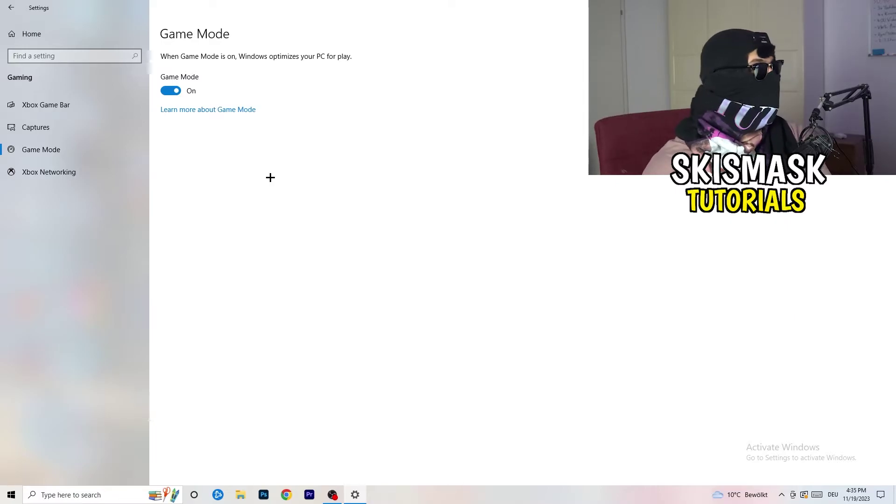
{"action": "key", "text": "alt+F4"}
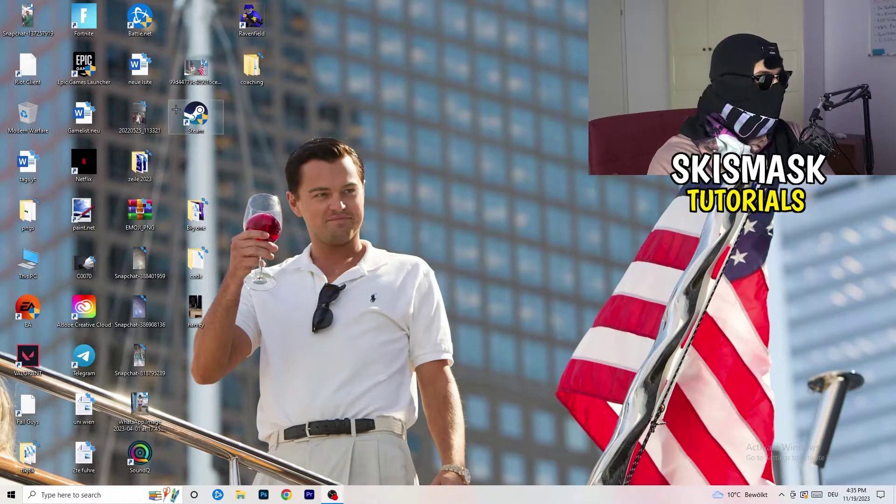
- Move the Steam shortcut to centre and enable Windows 8 compatibility and run as administrator
{"action": "left_click_drag", "start_coordinate": [195, 115], "coordinate": [475, 164]}
{"action": "right_click", "coordinate": [479, 163]}
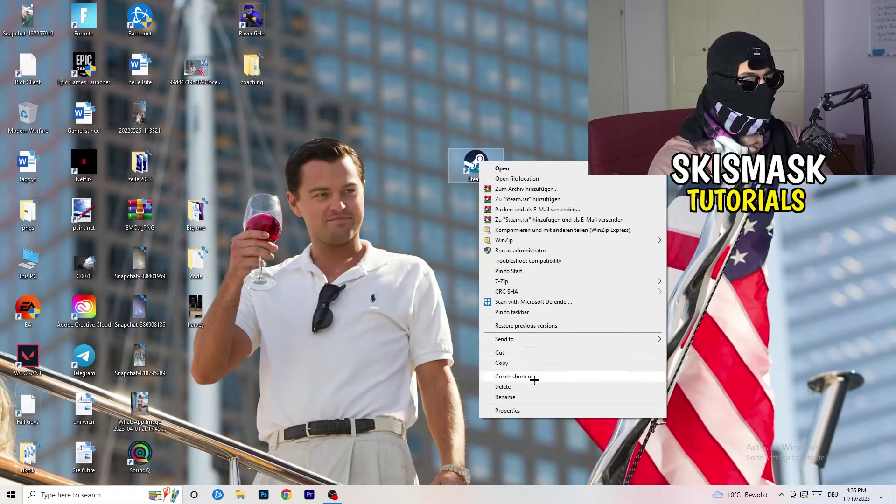
{"action": "left_click", "coordinate": [538, 411]}
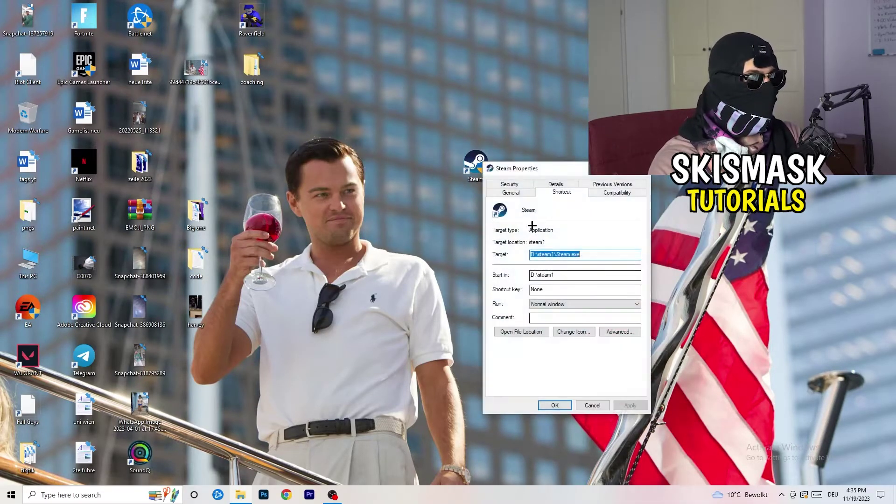
{"action": "left_click_drag", "start_coordinate": [528, 167], "coordinate": [395, 103]}
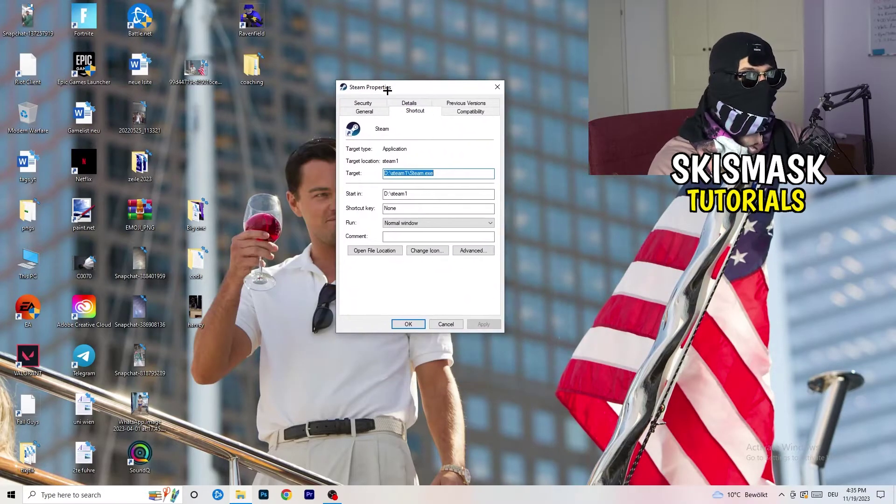
{"action": "left_click", "coordinate": [480, 113]}
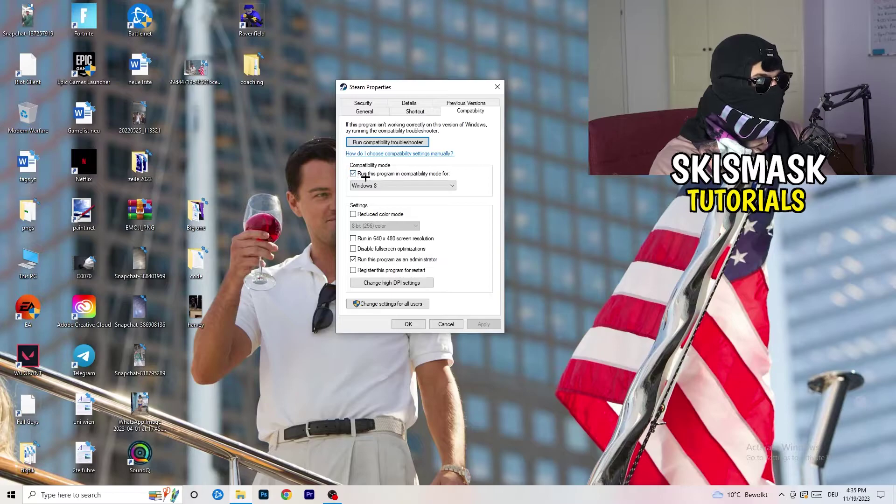
{"action": "left_click", "coordinate": [424, 183]}
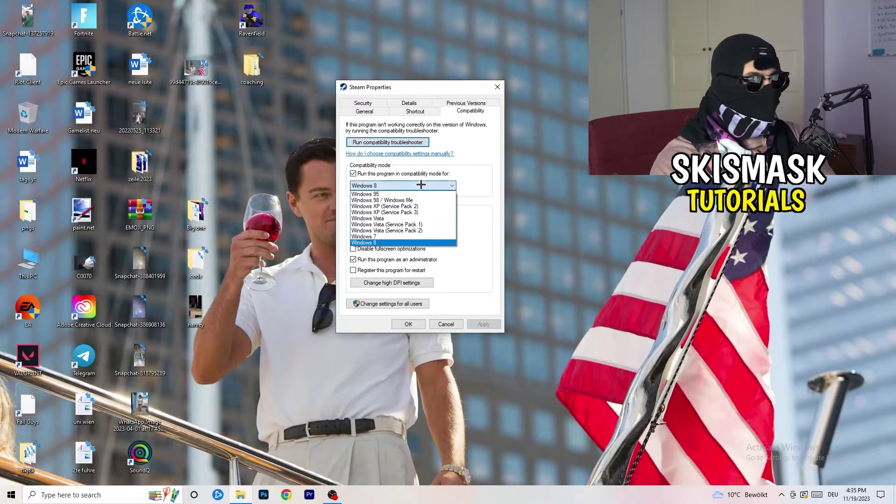
{"action": "left_click", "coordinate": [497, 178]}
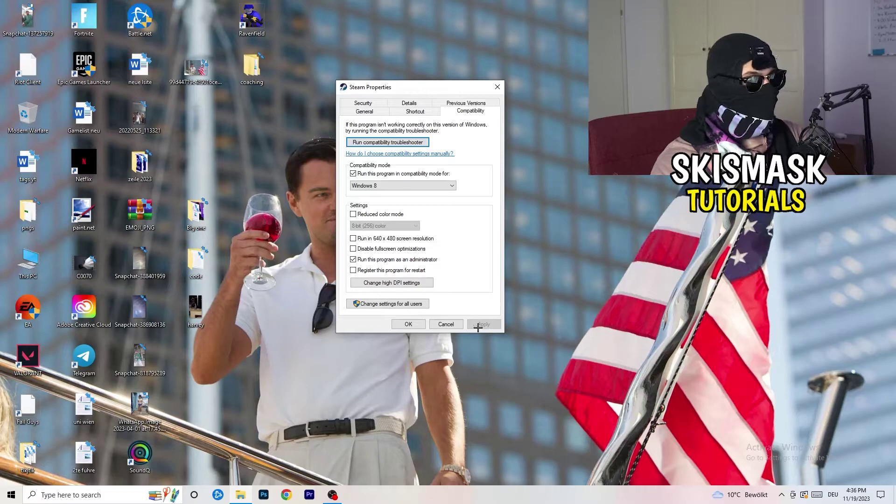
{"action": "left_click", "coordinate": [408, 323]}
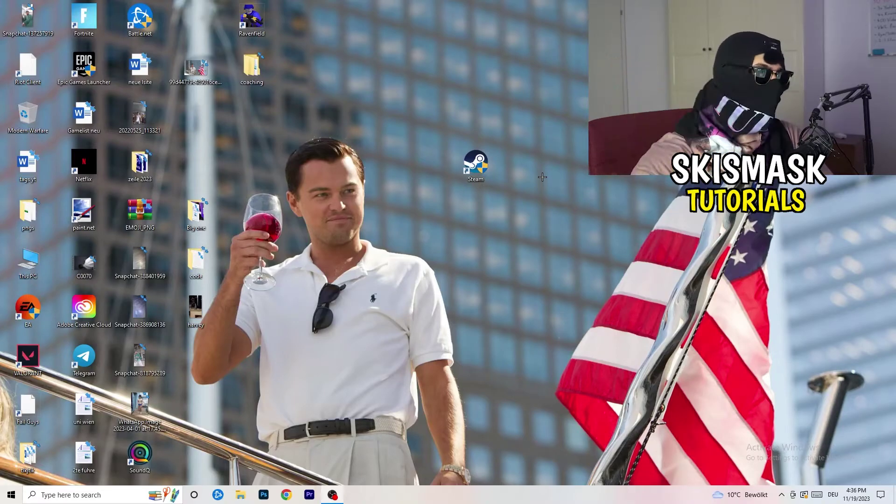
- Shift the Steam icon left and recheck its Windows 8 and administrator compatibility settings
{"action": "left_click_drag", "start_coordinate": [476, 164], "coordinate": [419, 165]}
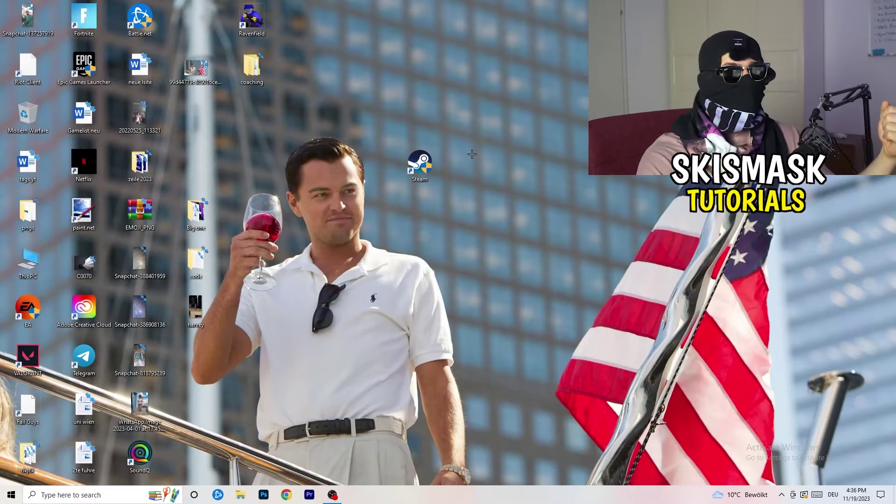
{"action": "left_click_drag", "start_coordinate": [429, 162], "coordinate": [321, 161]}
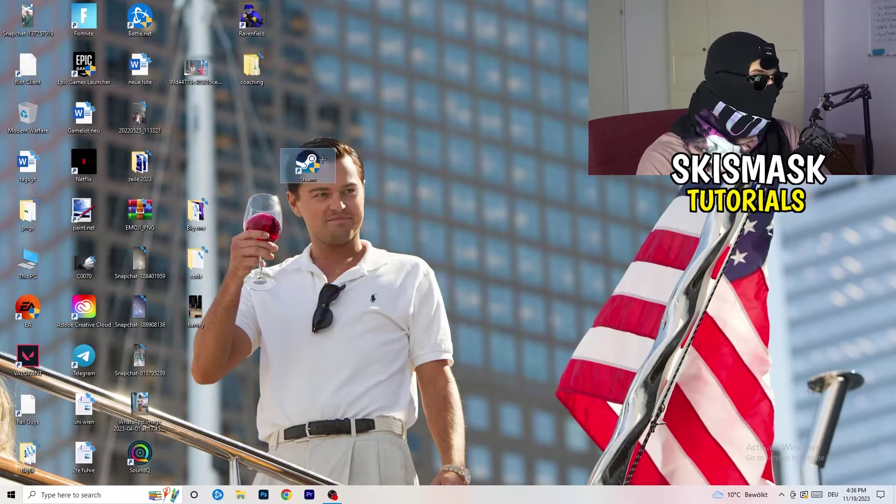
{"action": "right_click", "coordinate": [310, 162]}
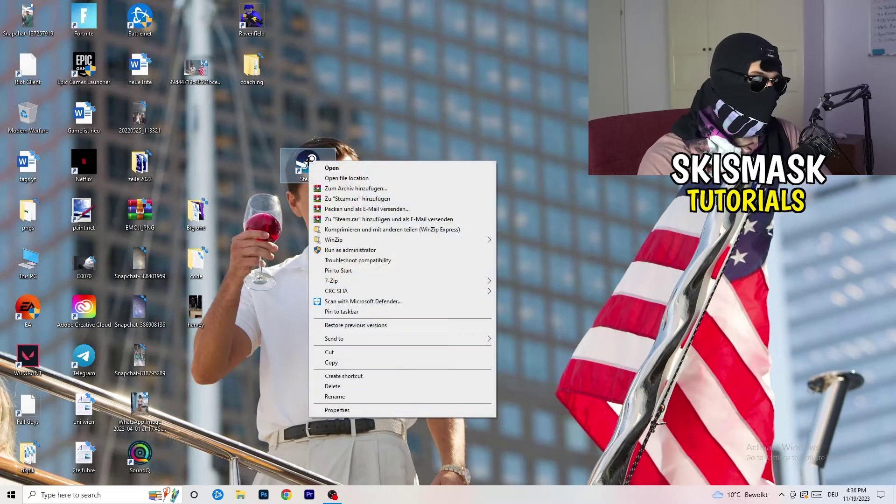
{"action": "left_click", "coordinate": [340, 411]}
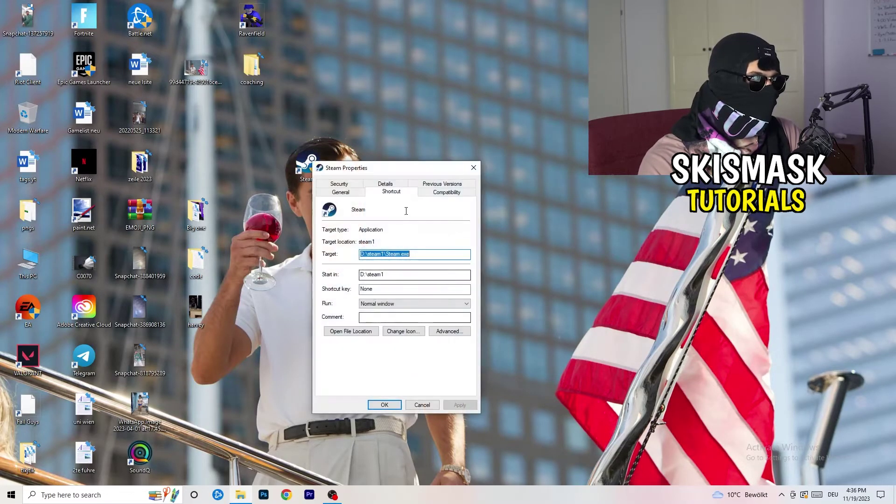
{"action": "left_click", "coordinate": [442, 191]}
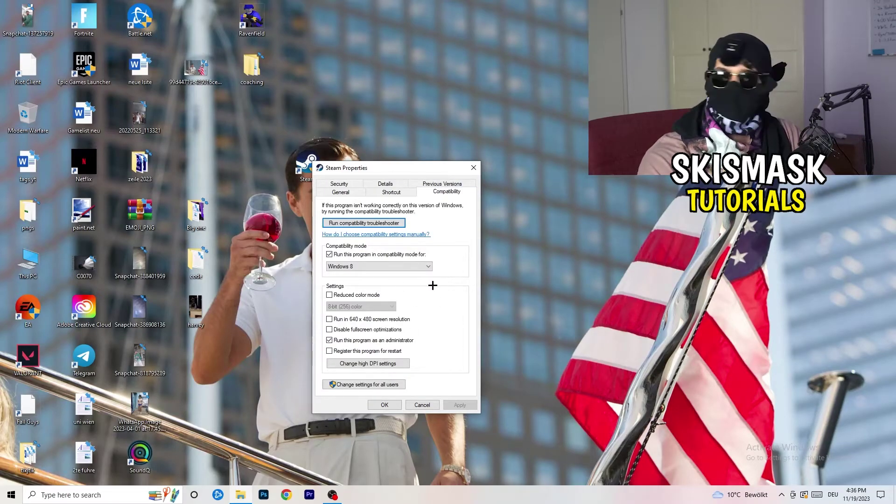
{"action": "left_click", "coordinate": [473, 168]}
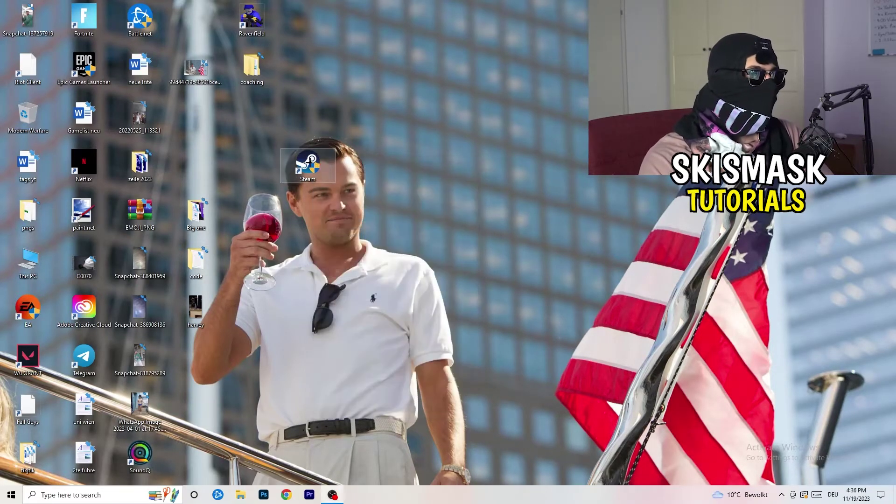
- Return the Steam shortcut to the upper-left icons, with the taskbar ending at the bottom
{"action": "left_click_drag", "start_coordinate": [308, 168], "coordinate": [196, 114]}
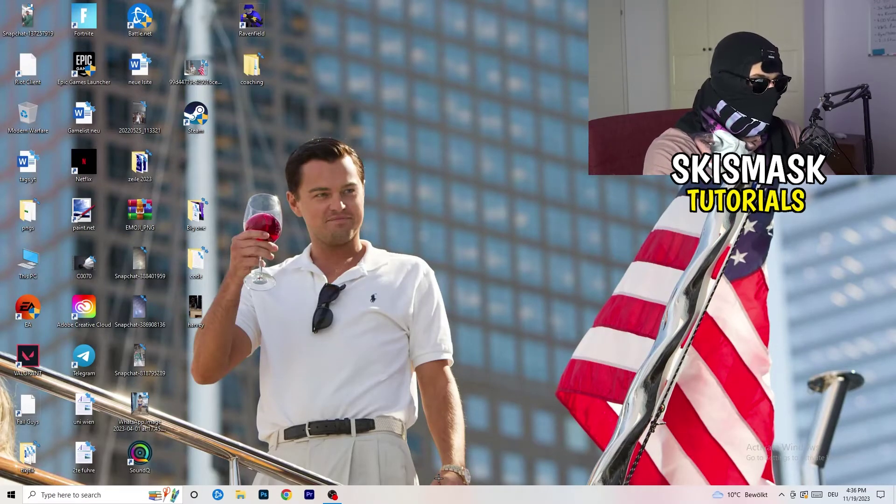
{"action": "left_click_drag", "start_coordinate": [441, 494], "coordinate": [238, 142]}
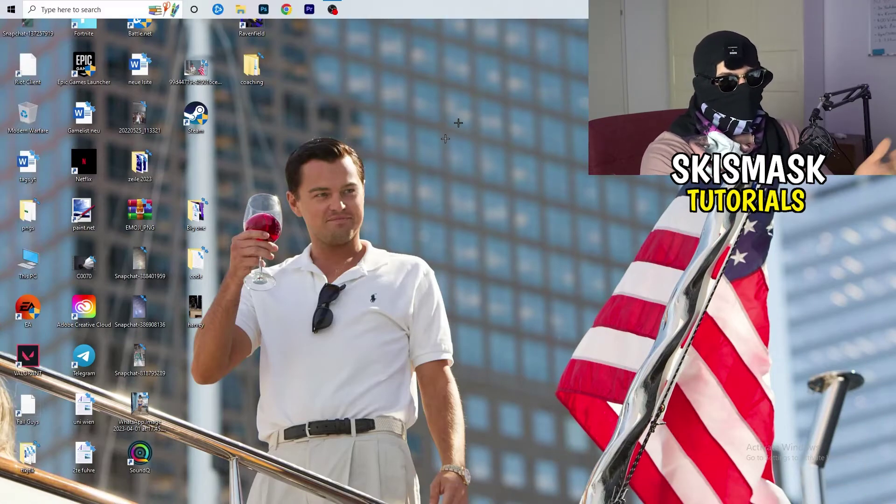
{"action": "left_click_drag", "start_coordinate": [420, 10], "coordinate": [373, 348]}
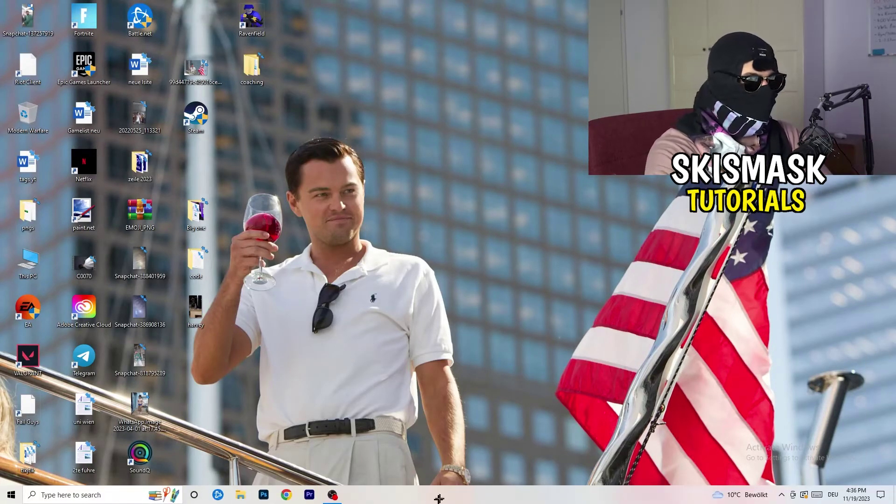
- Open Task Manager from the taskbar menu and maximize it
{"action": "right_click", "coordinate": [478, 495]}
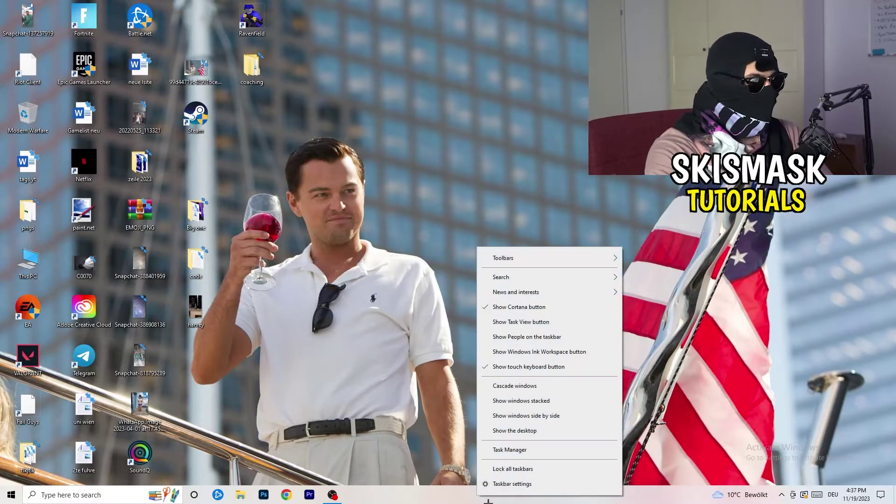
{"action": "left_click", "coordinate": [510, 450]}
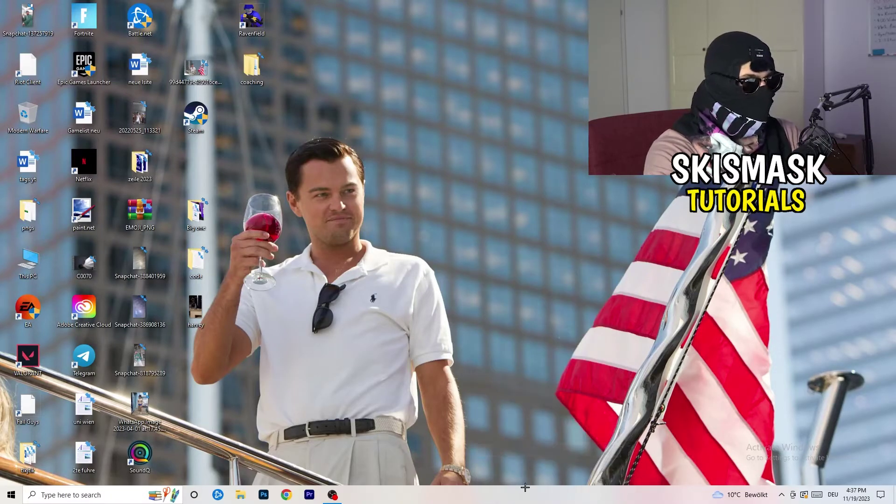
{"action": "left_click", "coordinate": [516, 24]}
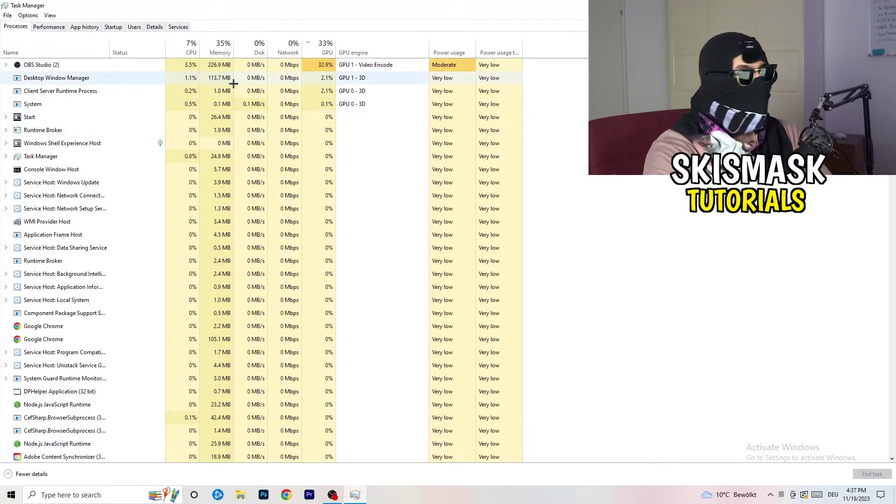
- Switch Task Manager to the Details list of executables with PIDs
{"action": "left_click", "coordinate": [155, 28]}
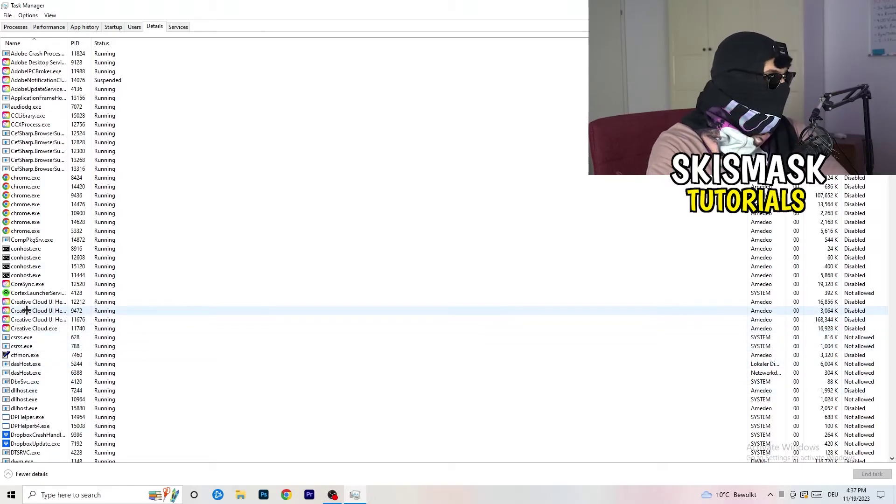
- Bring up the context menu for the Creative Cloud UI Helper process (PID 9472)
{"action": "right_click", "coordinate": [27, 310]}
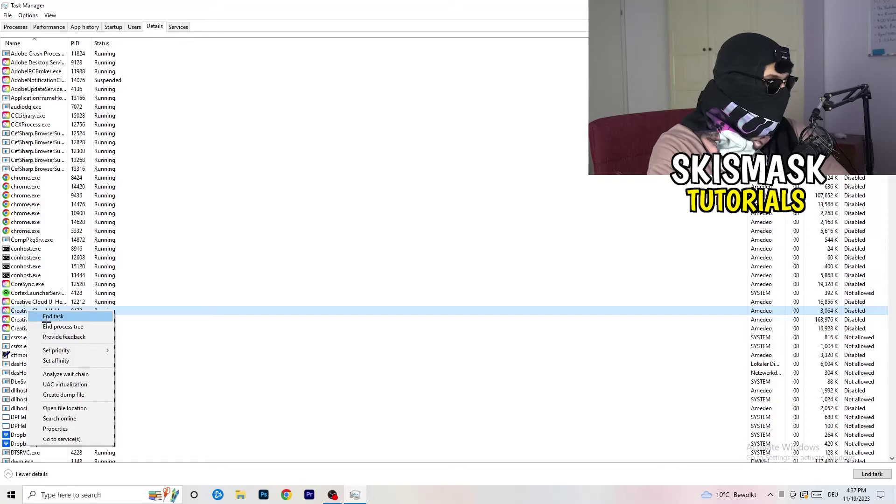